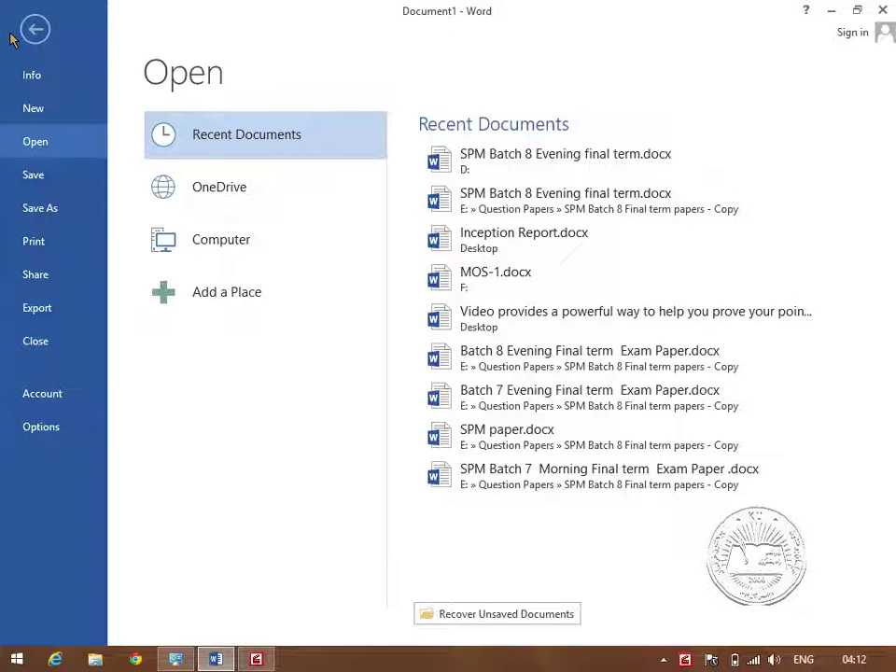
# - Browse the File backstage's Share and Export pages, then go back to Document1
pyautogui.click(62, 278)
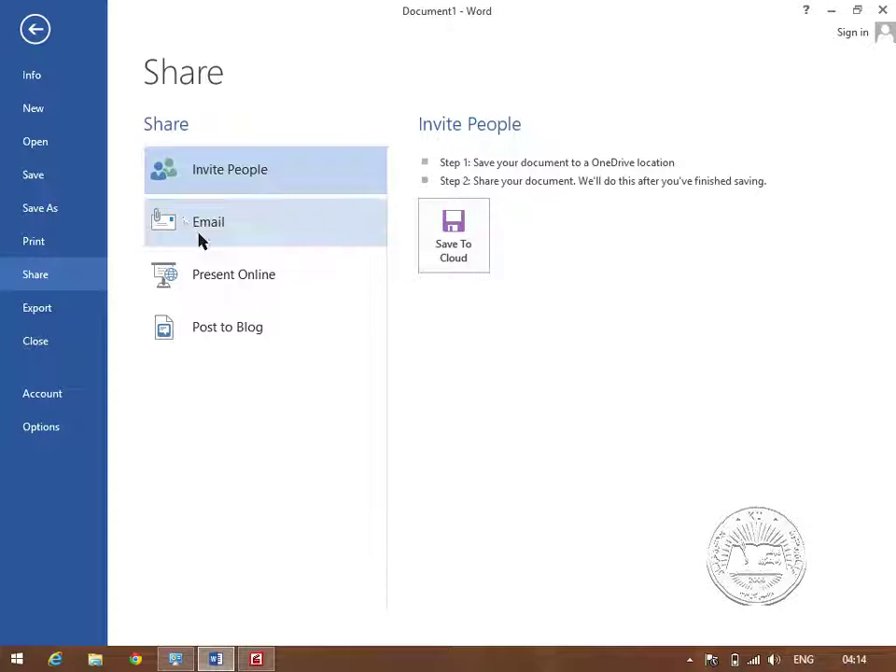
pyautogui.click(61, 315)
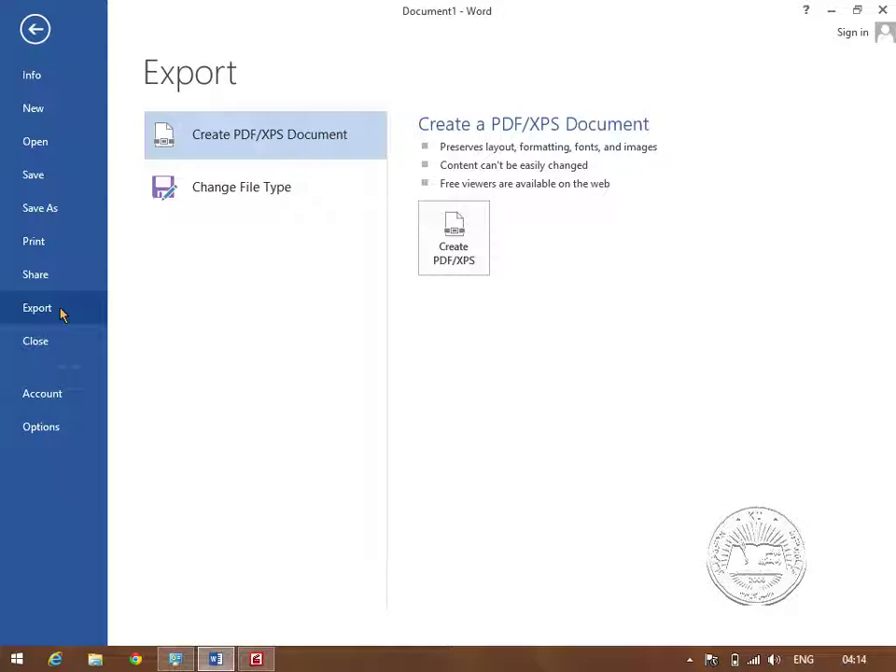
pyautogui.click(35, 31)
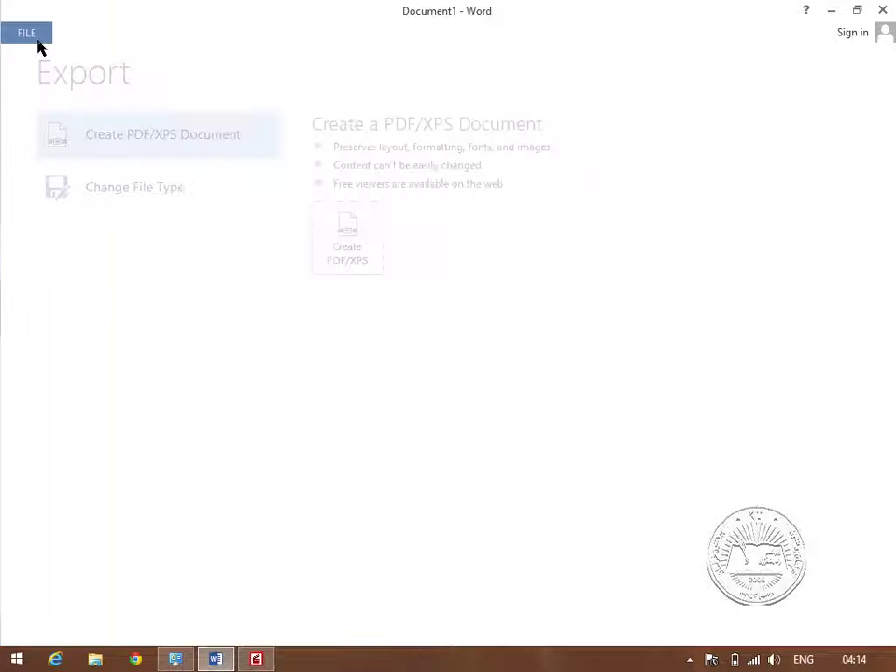
# - Generate the =rand() sample paragraphs and add a 20 pt line 'PDF= Portable Document Format'
pyautogui.write('d()')
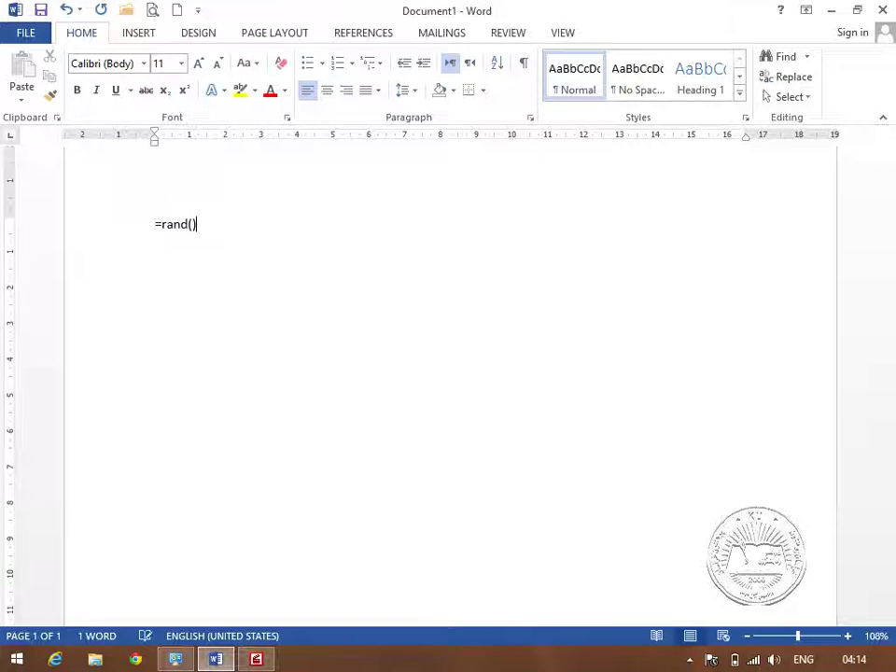
pyautogui.press('Return')
pyautogui.hotkey('ctrl', 'shift', '.')
pyautogui.hotkey('ctrl', 'shift', '.')
pyautogui.hotkey('ctrl', 'shift', '.')
pyautogui.hotkey('ctrl', 'shift', '.')
pyautogui.hotkey('ctrl', 'shift', '.')
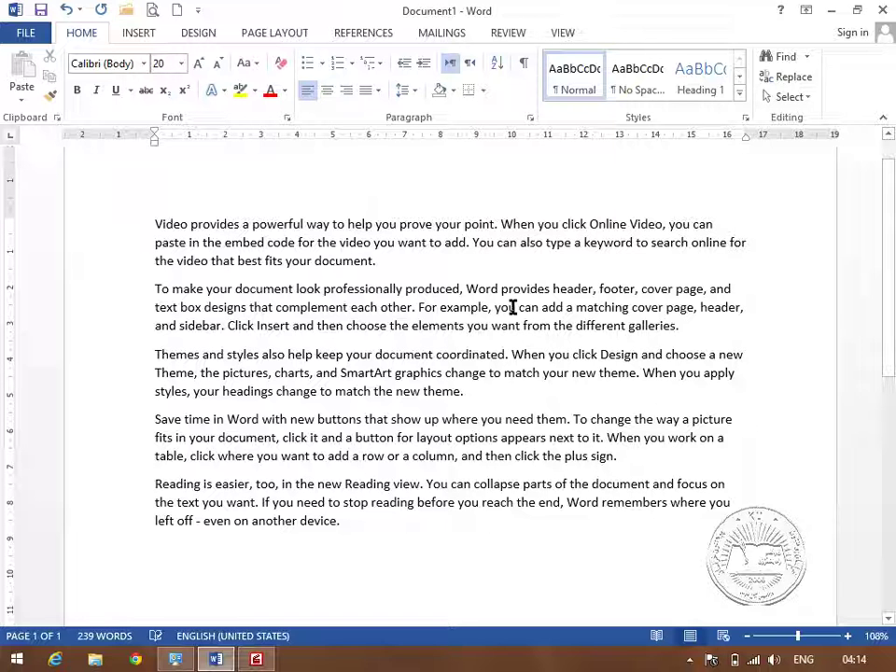
pyautogui.write('PDF= ')
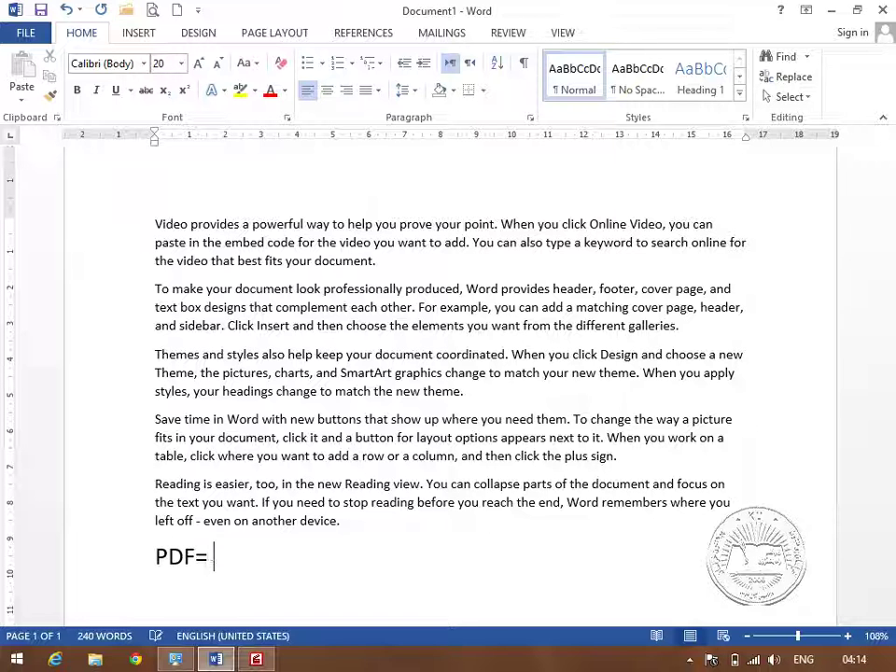
pyautogui.write('Portanb')
pyautogui.press('BackSpace')
pyautogui.press('BackSpace')
pyautogui.write('ble Doc')
pyautogui.press('BackSpace')
pyautogui.write('o')
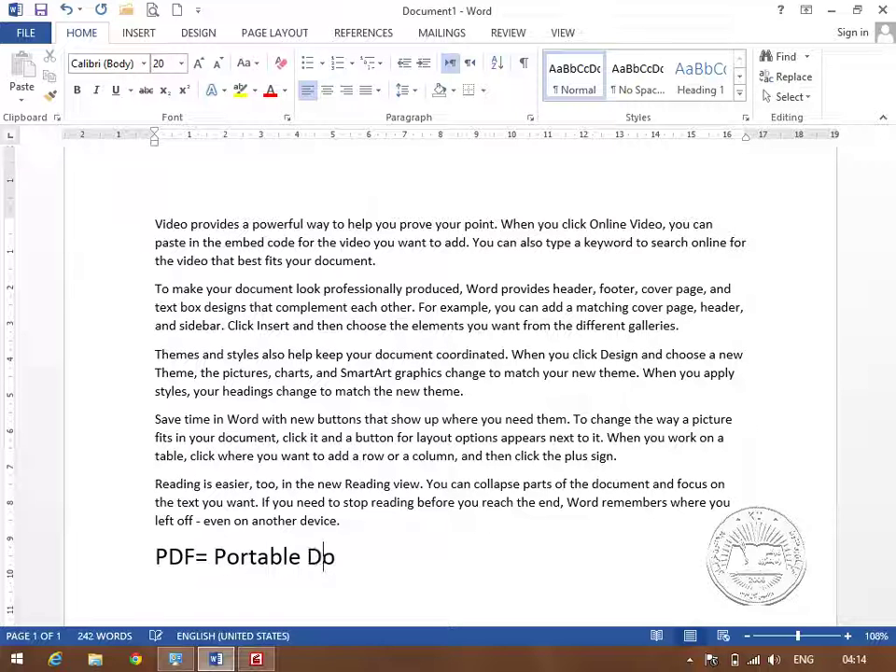
pyautogui.write('cument Format')
pyautogui.press('Return')
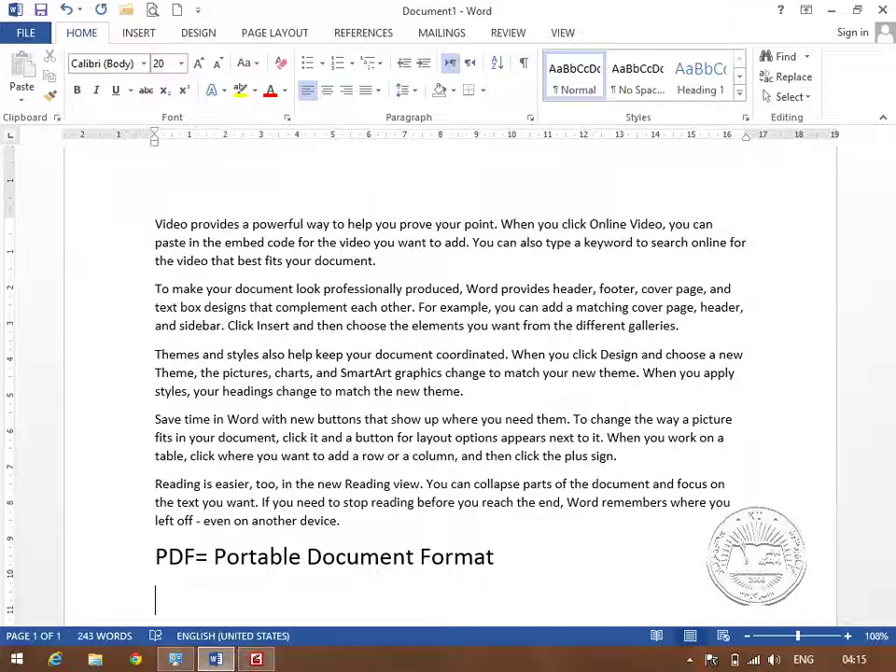
# - Export Document1 via Create PDF/XPS to the Desktop under the file name 'Report'
pyautogui.click(31, 34)
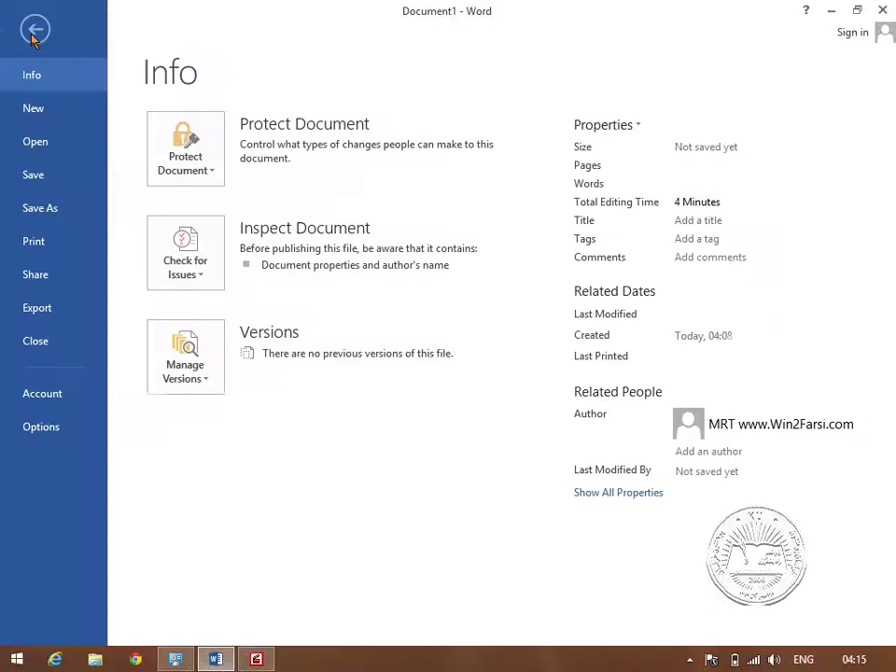
pyautogui.click(52, 309)
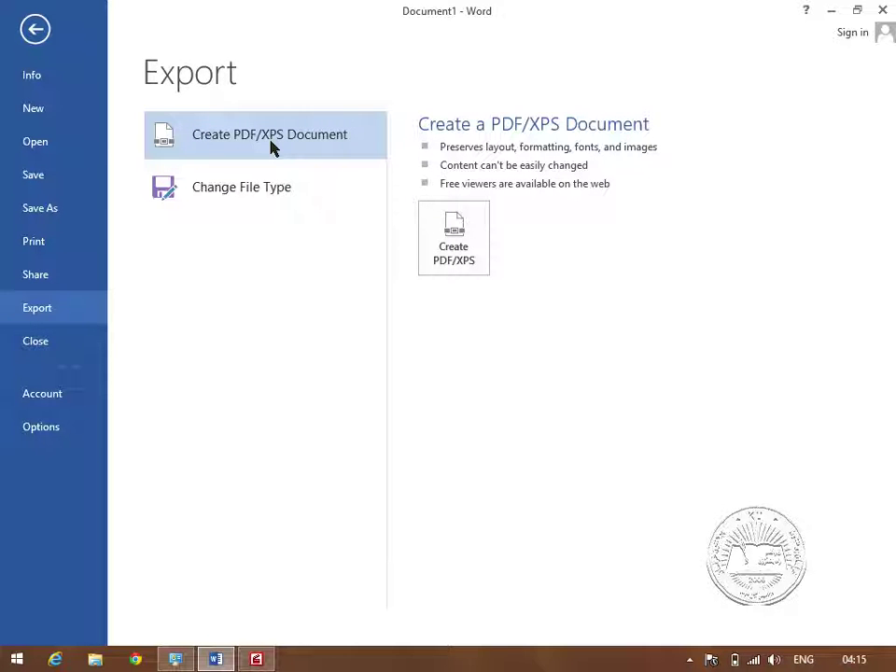
pyautogui.click(470, 266)
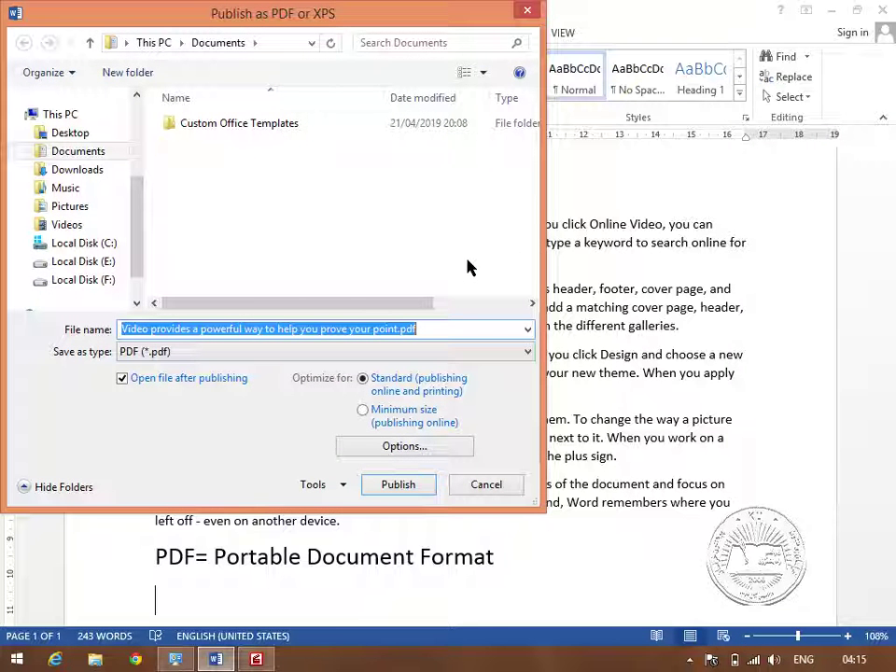
pyautogui.click(70, 133)
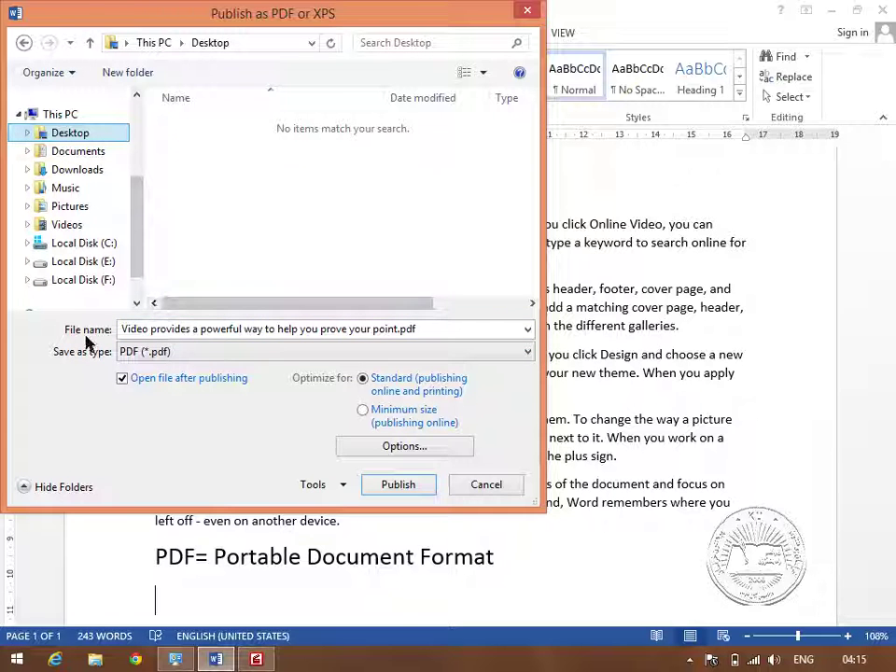
pyautogui.click(439, 329)
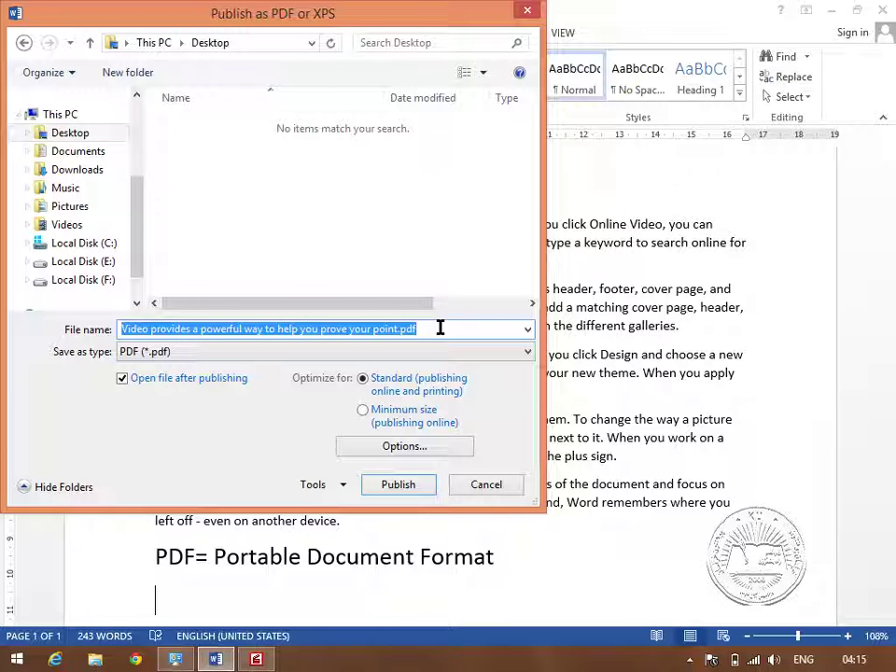
pyautogui.write('REps')
pyautogui.press('BackSpace')
pyautogui.press('BackSpace')
pyautogui.press('BackSpace')
pyautogui.write('eps')
pyautogui.press('BackSpace')
pyautogui.write('ort')
pyautogui.click(402, 485)
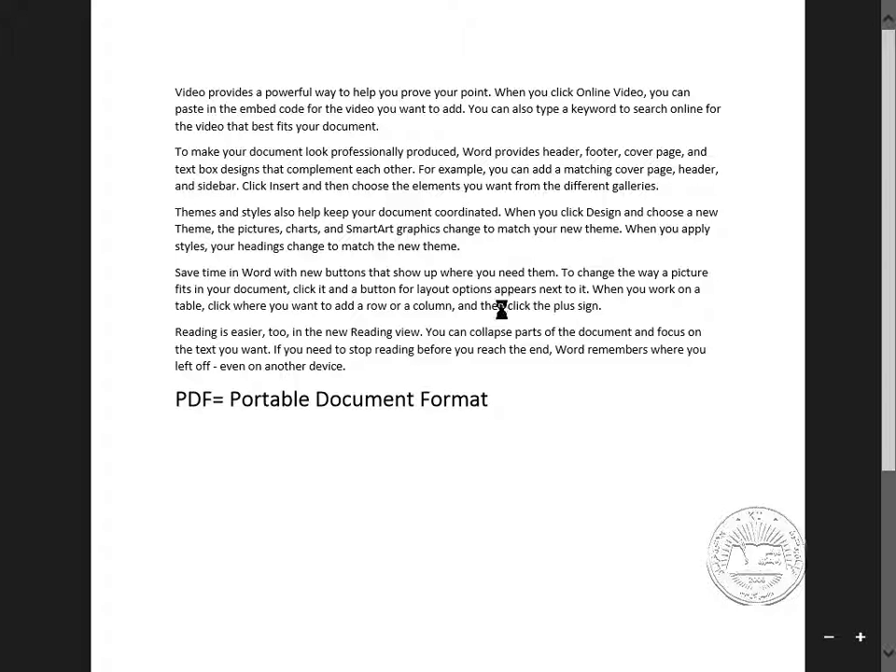
# - Check the text in the Report PDF in Reader, then switch back to Word
pyautogui.moveTo(409, 305); pyautogui.dragTo(401, 295)
pyautogui.moveTo(891, 2)
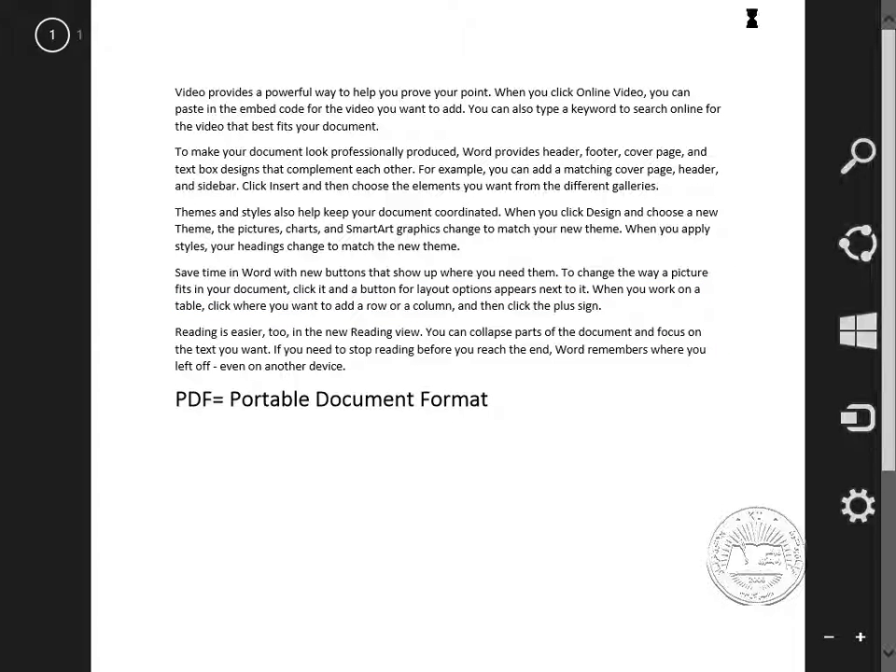
pyautogui.hotkey('alt', 'Tab')
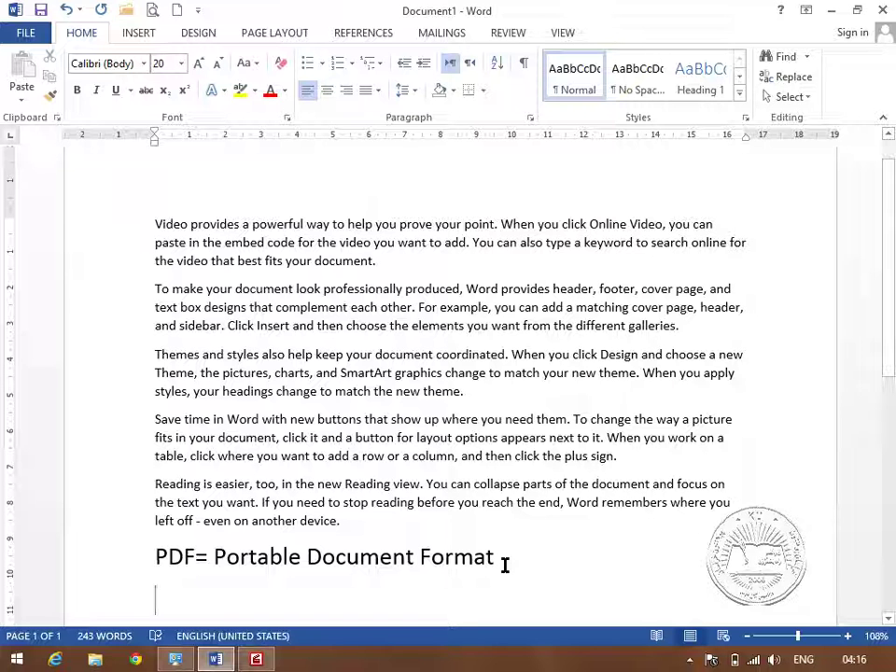
# - Type the note 'F12= Save as = File Type Txt, xlsx, Pdf' and press F12 for Save As
pyautogui.write('I')
pyautogui.write('F12')
pyautogui.write('= Save as')
pyautogui.press('Return')
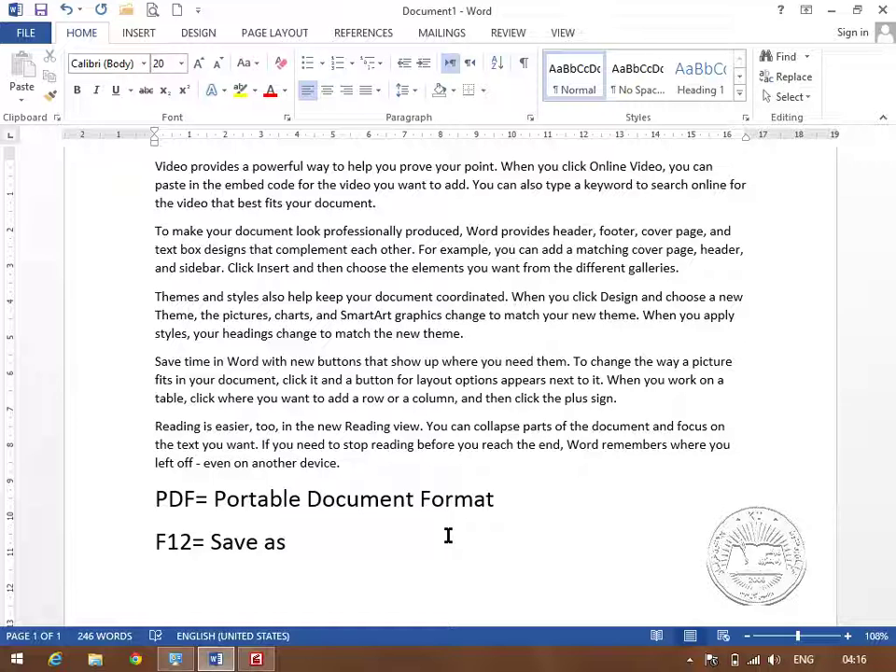
pyautogui.click(362, 552)
pyautogui.write('= File Type')
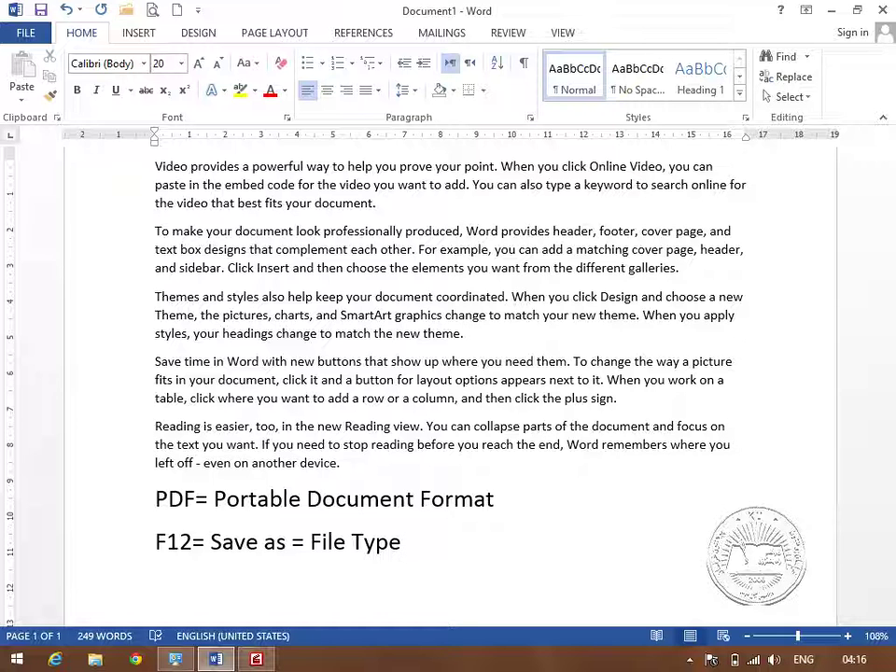
pyautogui.write(' T')
pyautogui.write('xt, ')
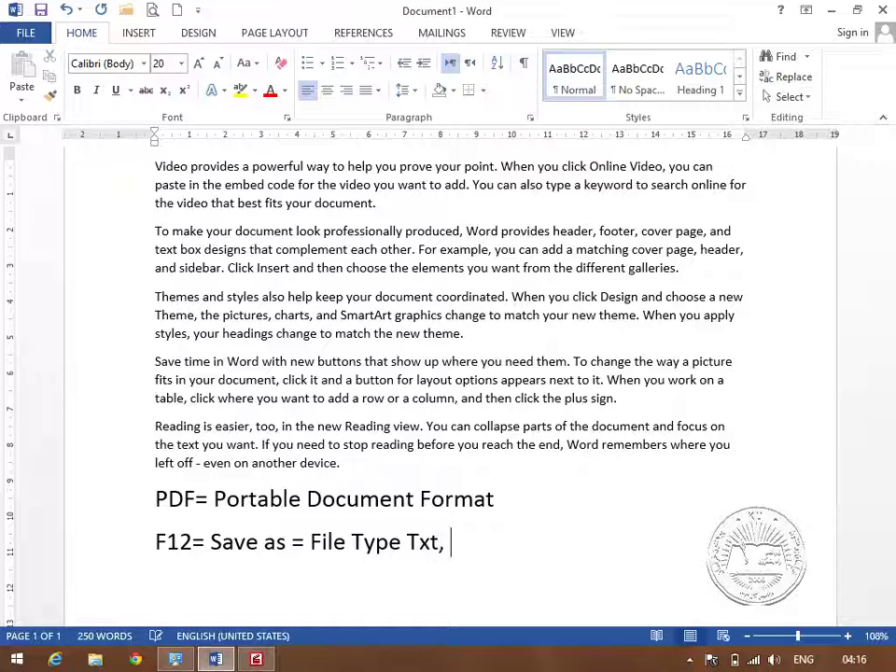
pyautogui.write('xlsx, ')
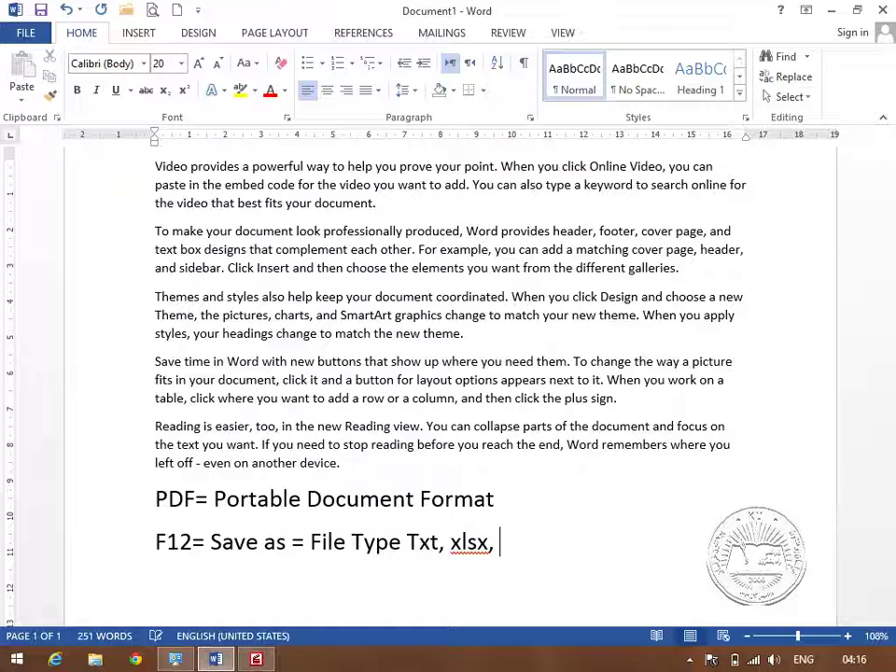
pyautogui.write('Pdf')
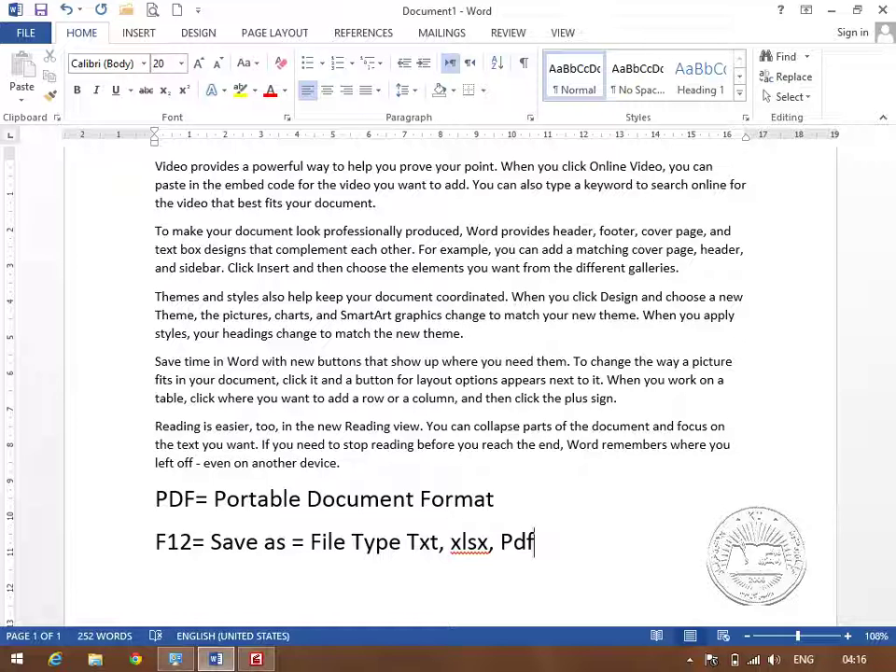
pyautogui.press('F12')
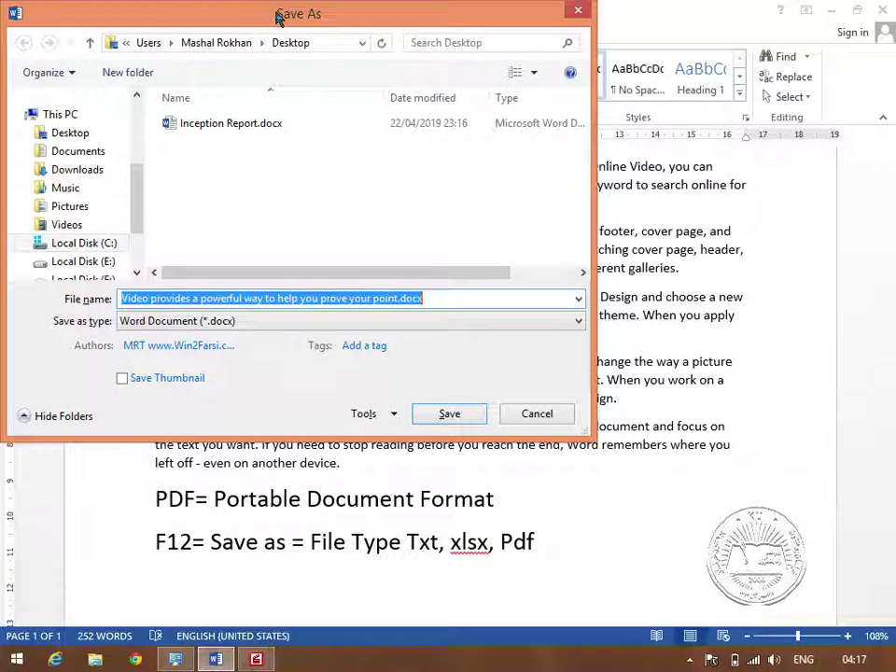
# - In Save As, set the file type to PDF, name the file Report2, and save
pyautogui.moveTo(284, 26); pyautogui.dragTo(441, 79)
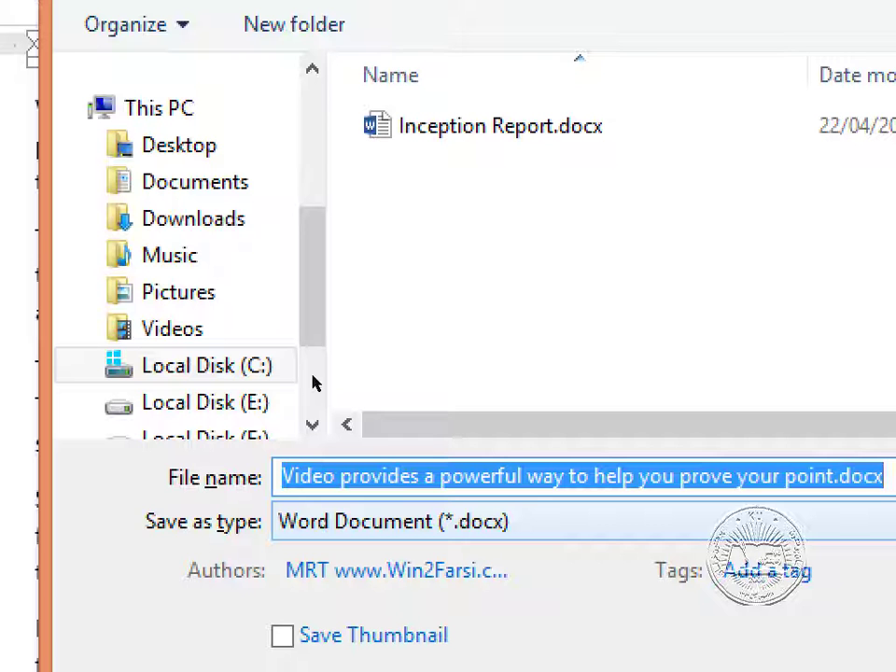
pyautogui.press('Tab')
pyautogui.hotkey('alt', 'Down')
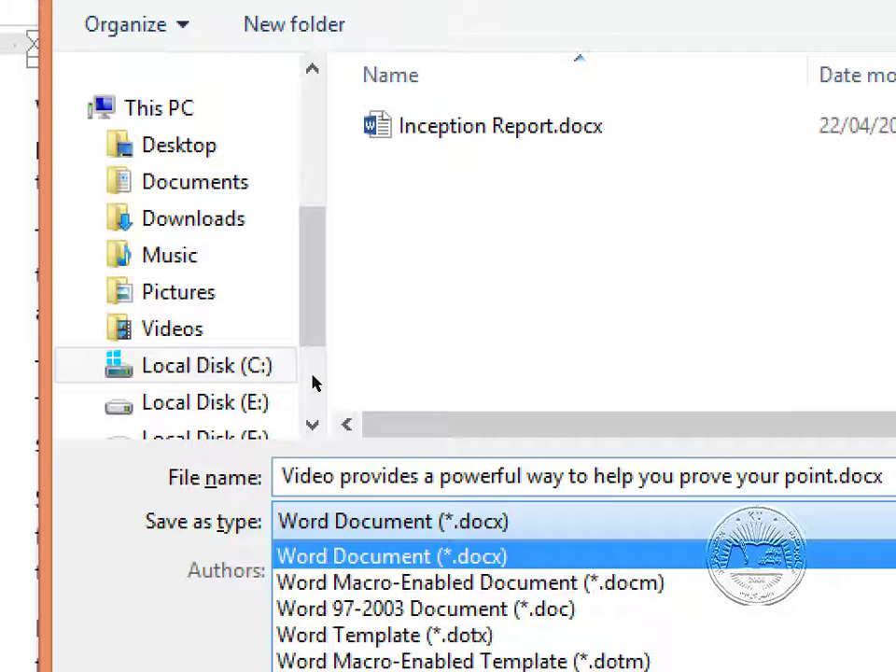
pyautogui.press('super')
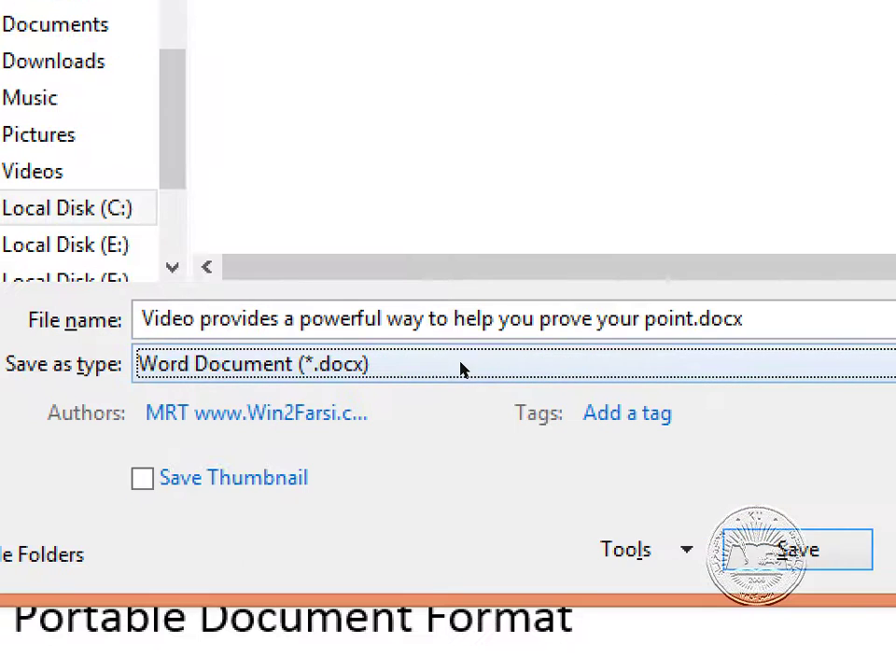
pyautogui.click(465, 374)
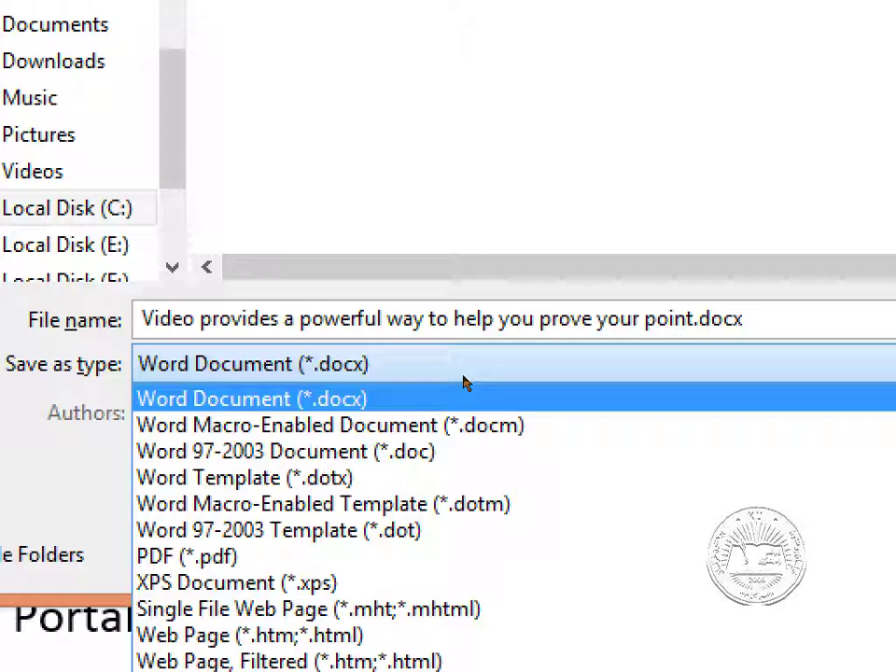
pyautogui.press('Down')
pyautogui.press('Down')
pyautogui.press('Down')
pyautogui.press('Down')
pyautogui.press('Down')
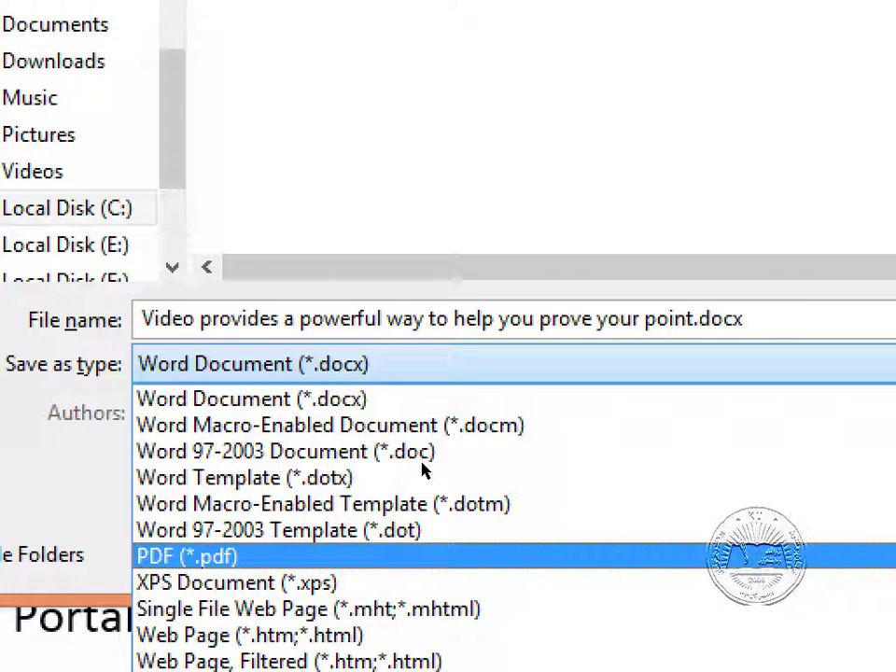
pyautogui.press('Return')
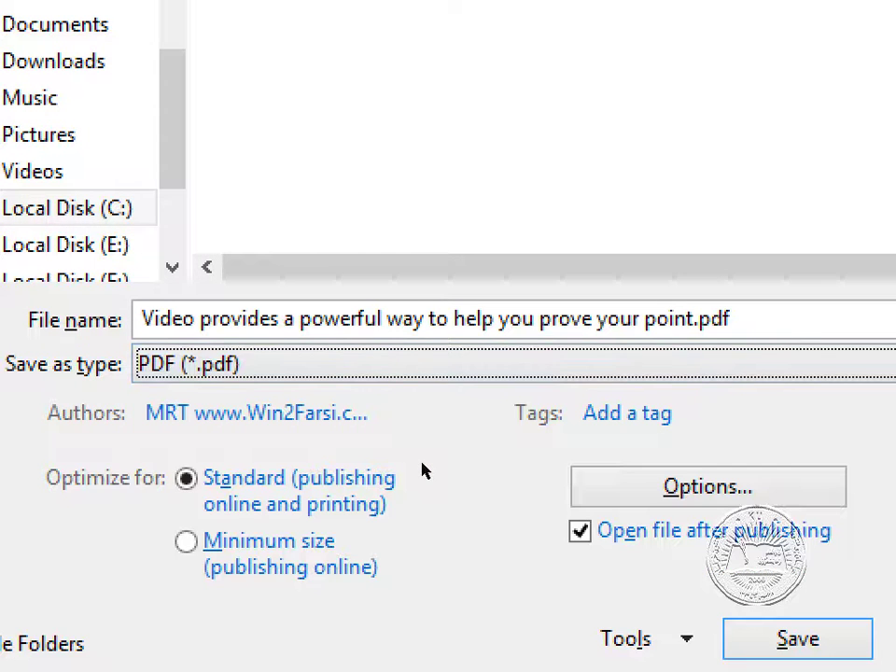
pyautogui.hotkey('shift', 'Tab')
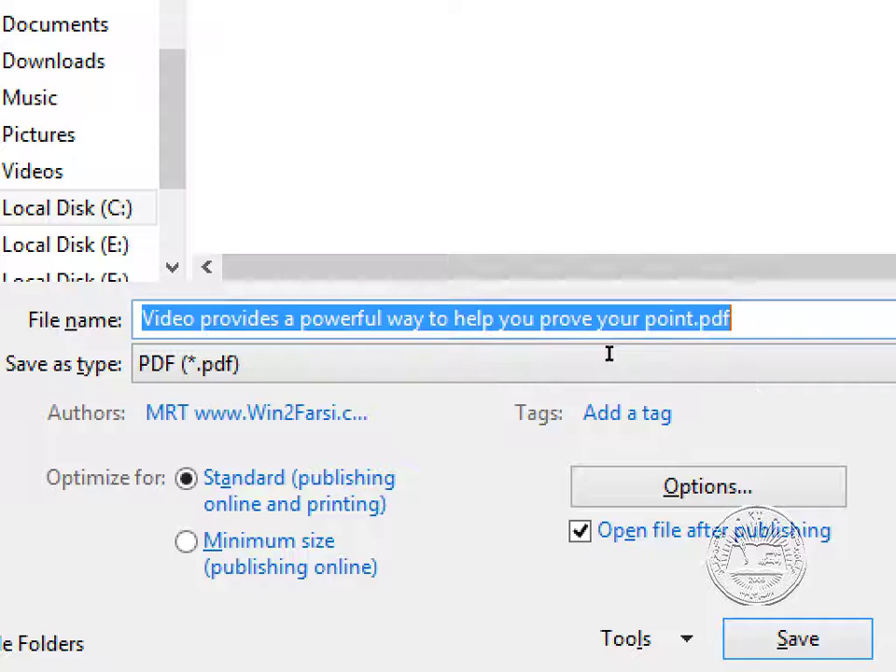
pyautogui.write('Report2')
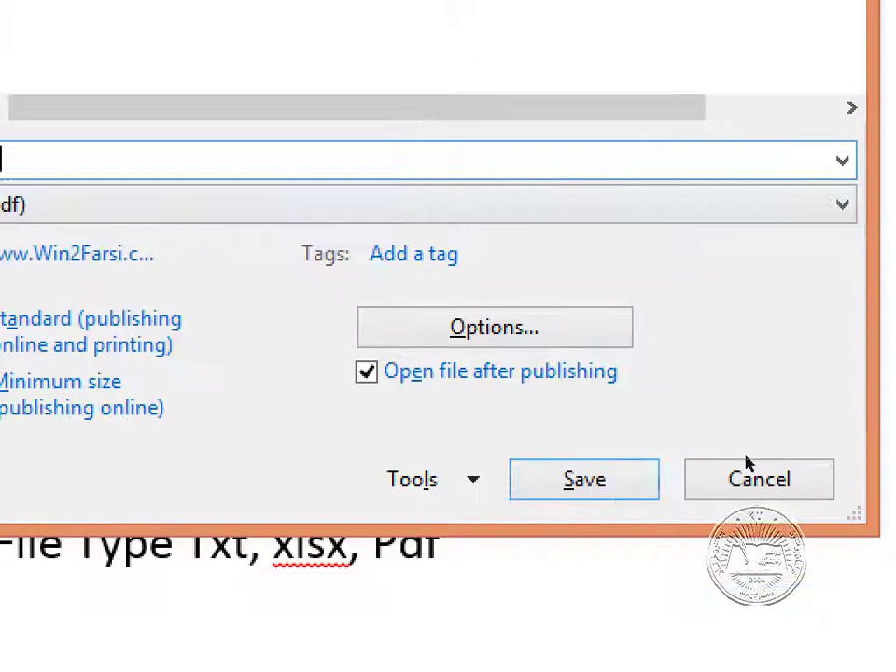
pyautogui.click(614, 499)
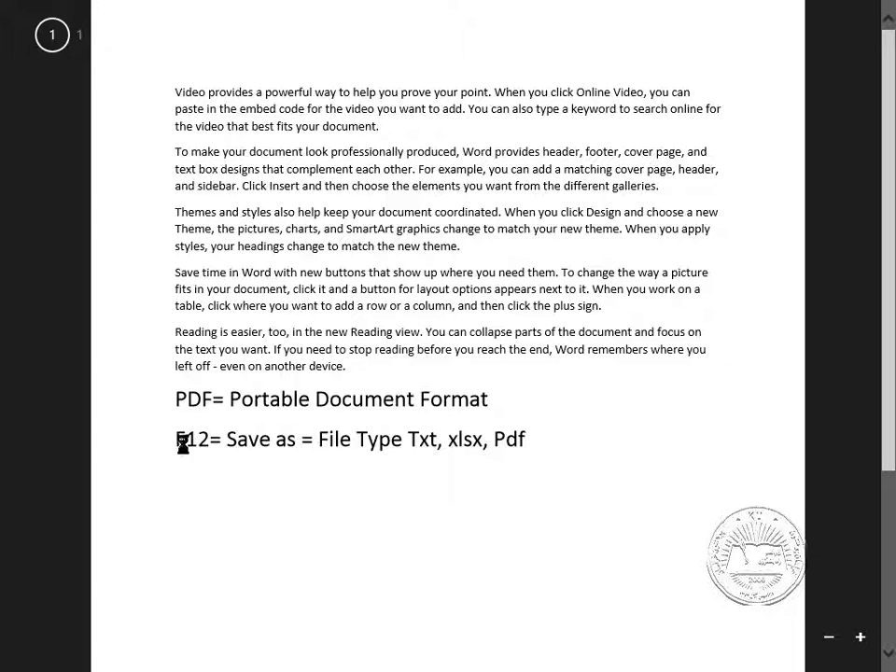
# - Select the F12 line in the Report2 PDF to verify it, then return to desktop Word
pyautogui.moveTo(177, 441); pyautogui.dragTo(536, 436)
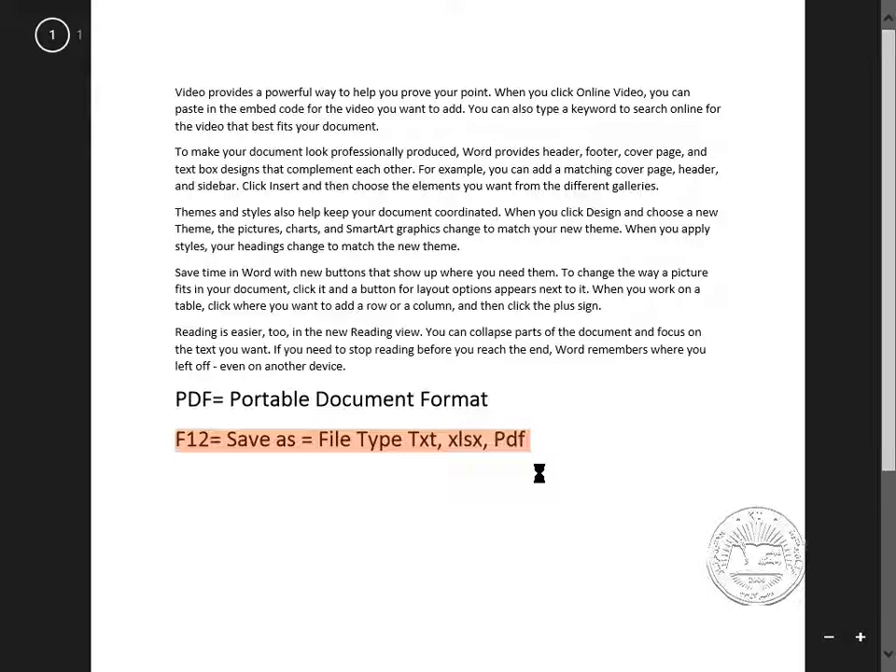
pyautogui.click(541, 445)
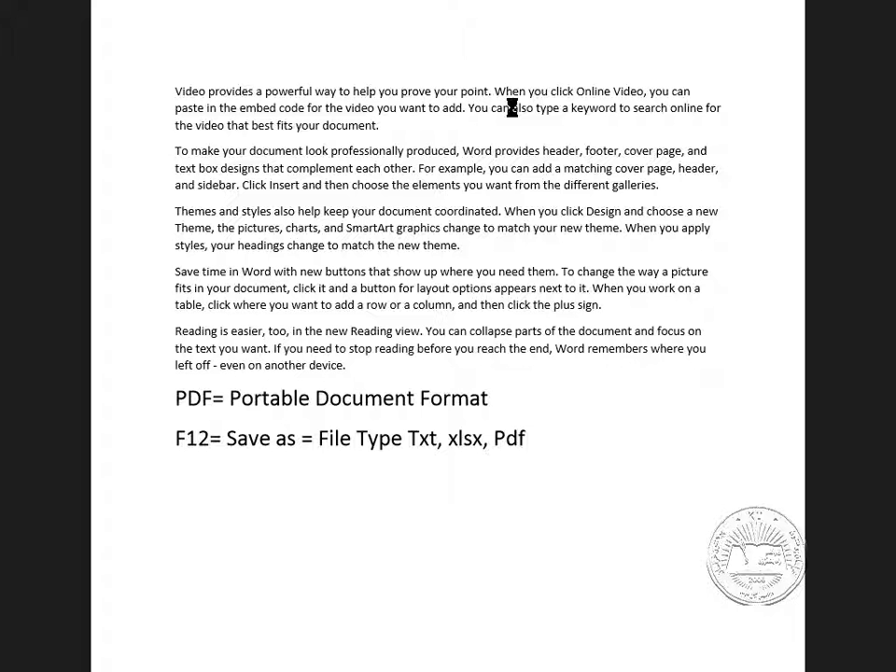
pyautogui.click(3, 6)
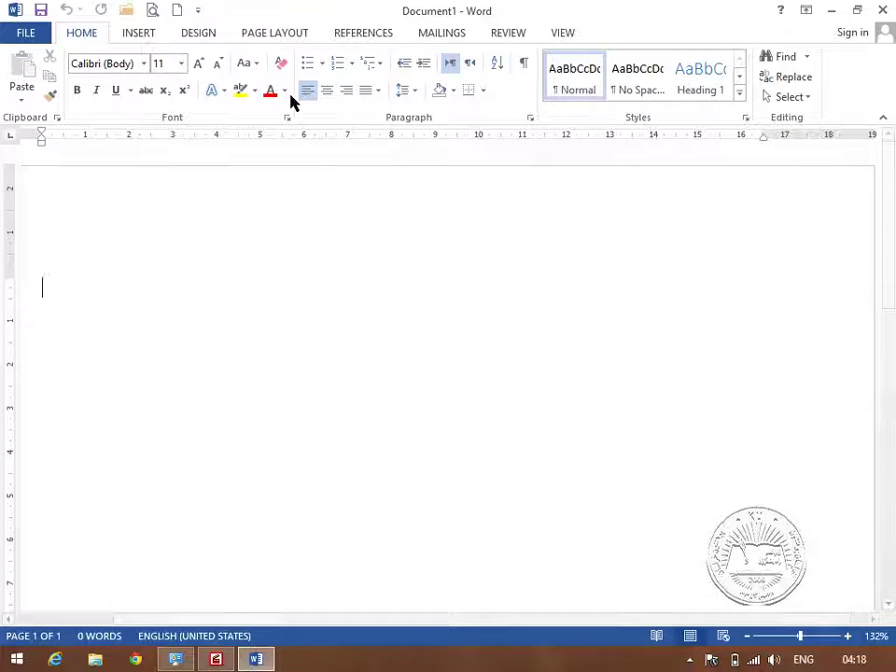
# - Glance at the recent documents list, then set the blank page's zoom to 89%
pyautogui.click(20, 39)
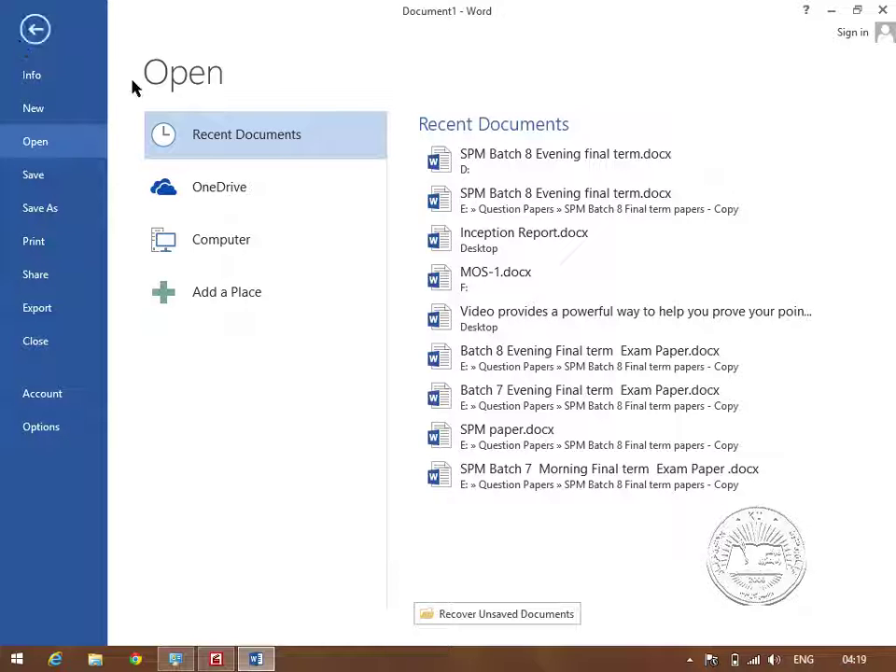
pyautogui.click(30, 34)
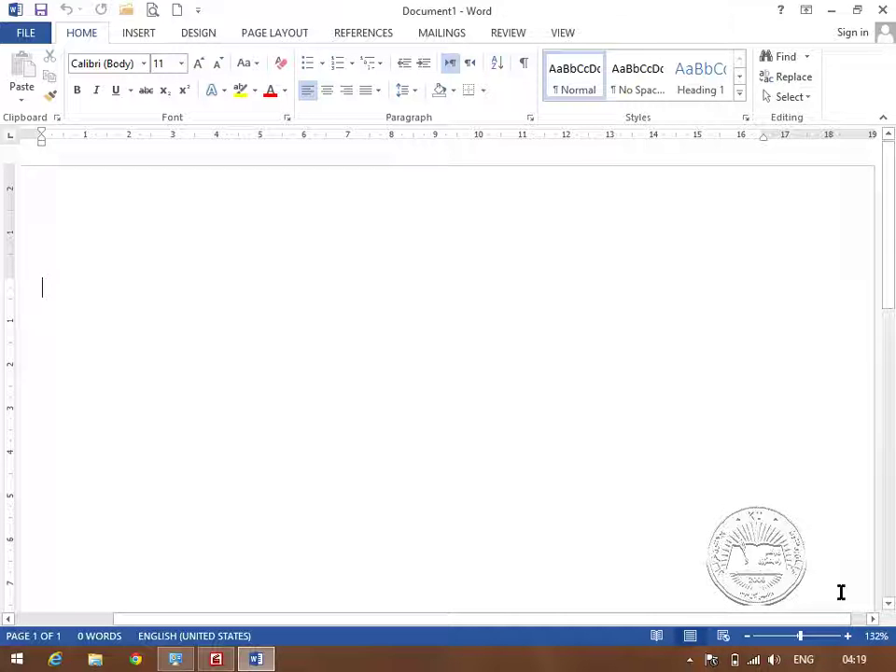
pyautogui.moveTo(800, 635); pyautogui.dragTo(794, 638)
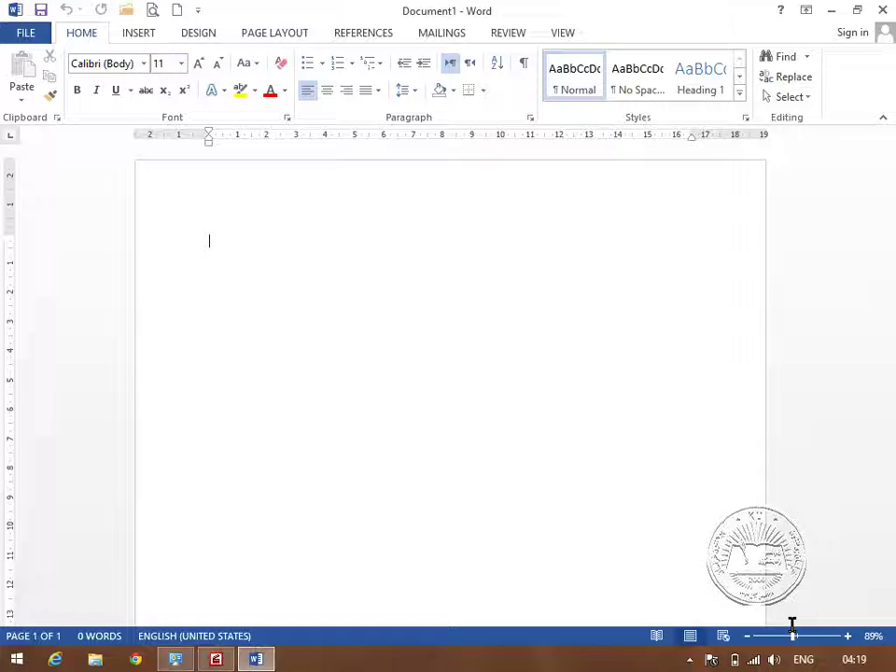
# - At 23 pt, type 'Close = CTRL+W' and 'Program Closing= ALT+F4', then close the document
pyautogui.hotkey('ctrl', ']')
pyautogui.hotkey('ctrl', ']')
pyautogui.hotkey('ctrl', ']')
pyautogui.hotkey('ctrl', ']')
pyautogui.write('C')
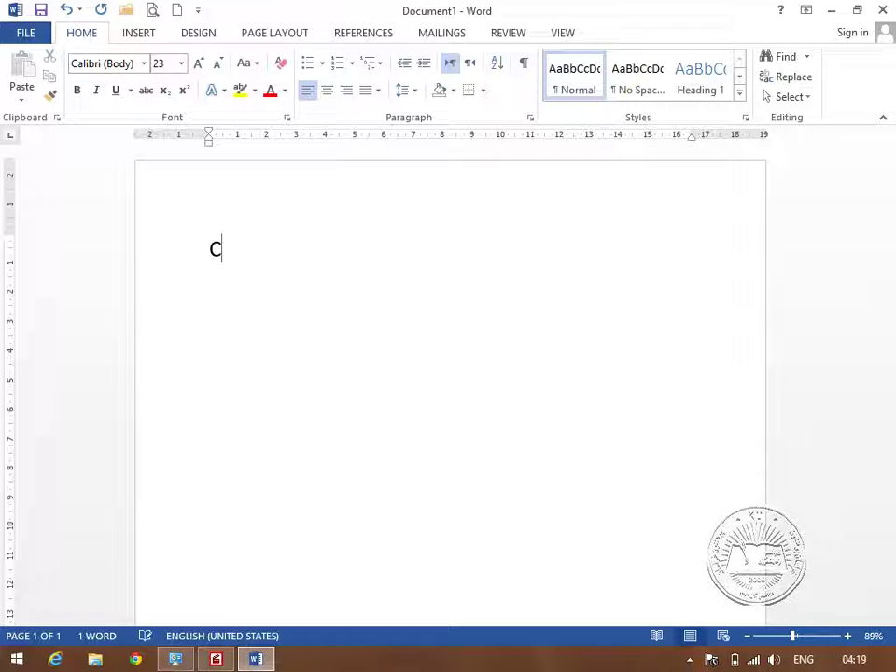
pyautogui.write('lose = CTRL+W')
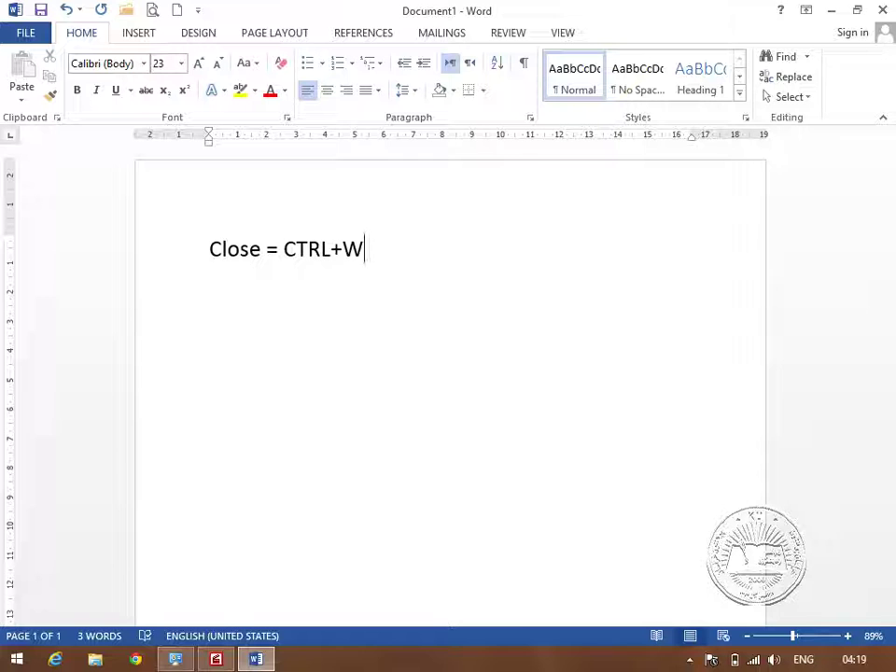
pyautogui.press('Return')
pyautogui.write('Program Closing= ALT+F4')
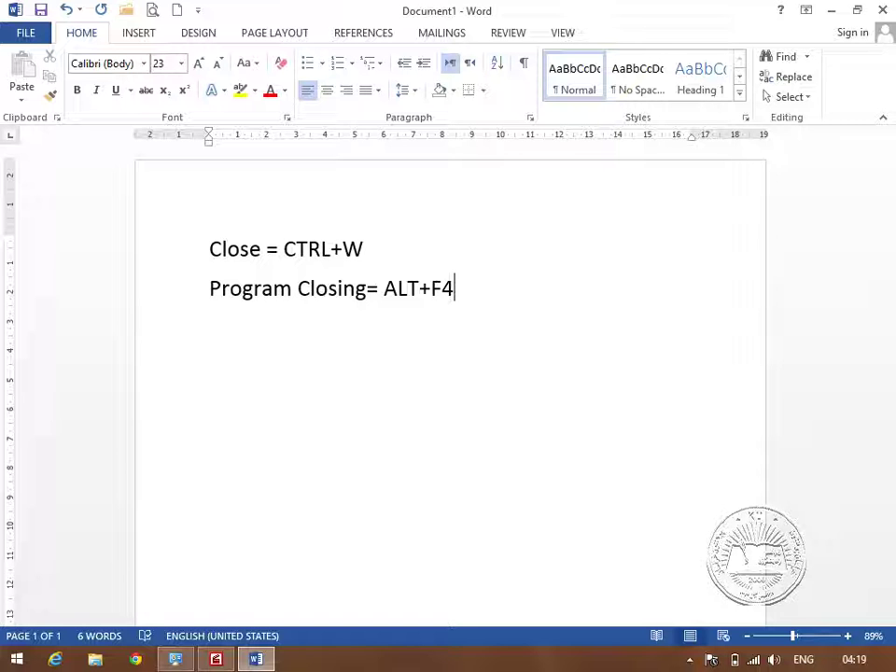
pyautogui.hotkey('alt', 'F4')
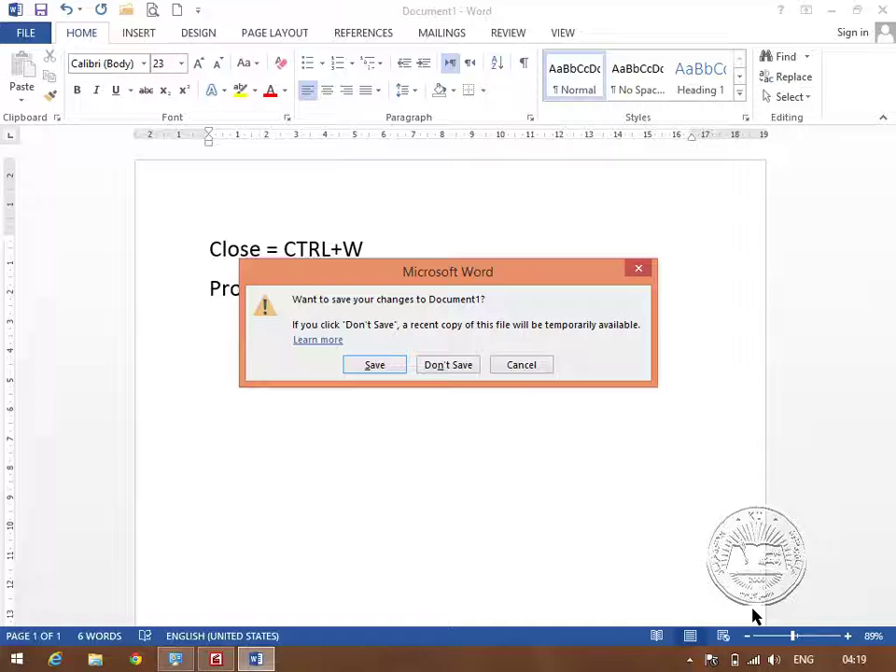
# - Choose Don't Save for Document1, then create a new blank Document2 with Ctrl+N
pyautogui.press('Tab')
pyautogui.press('Return')
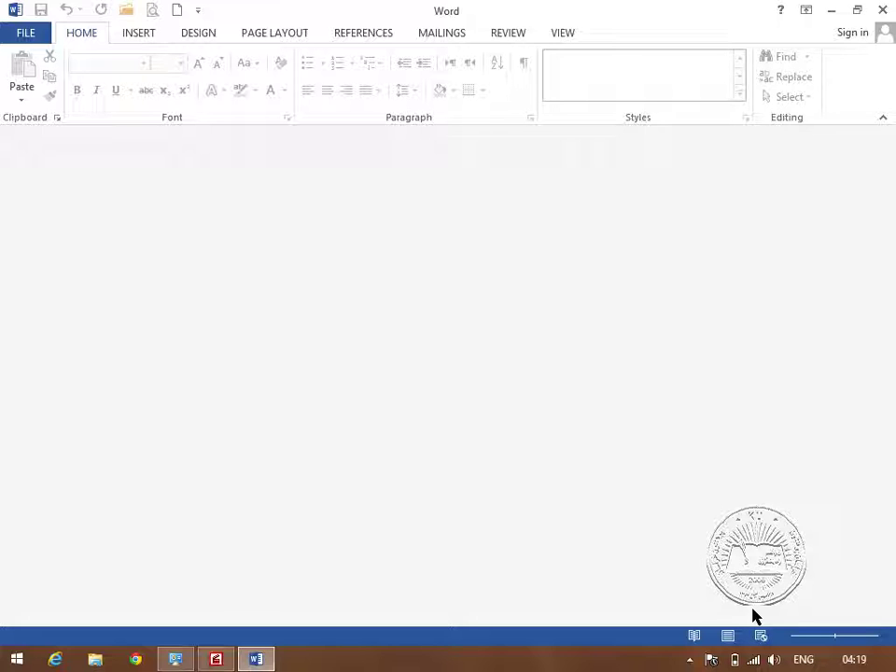
pyautogui.hotkey('ctrl', 'n')
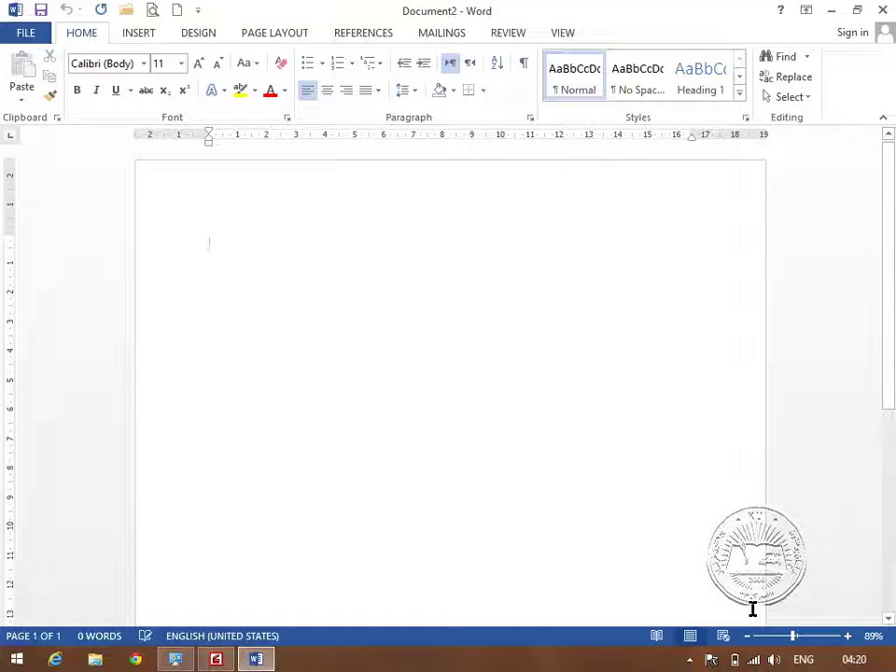
# - Bring Word to the front, go to FILE > Account, and begin the Office sign-in
pyautogui.click(216, 659)
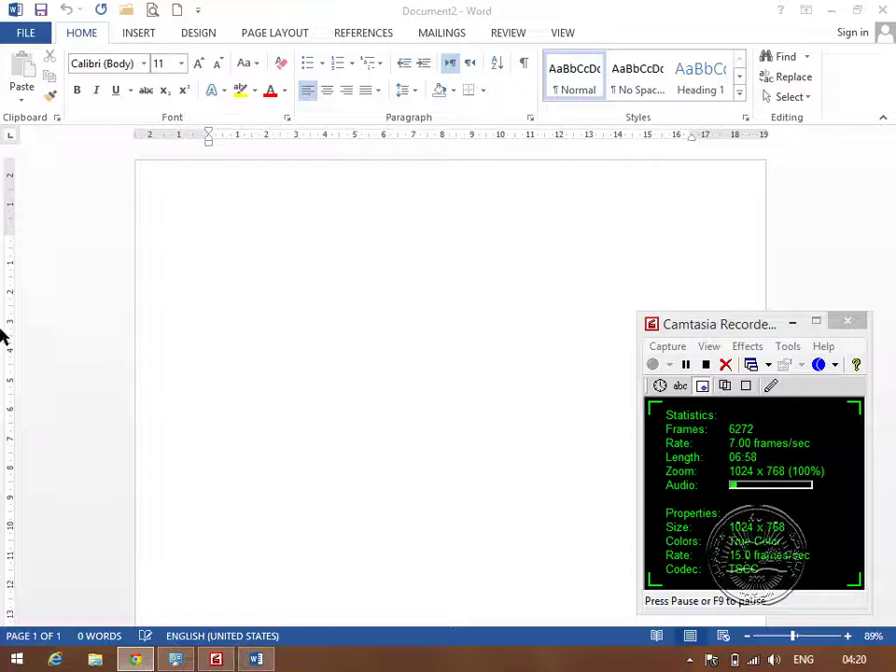
pyautogui.click(294, 344)
pyautogui.click(23, 37)
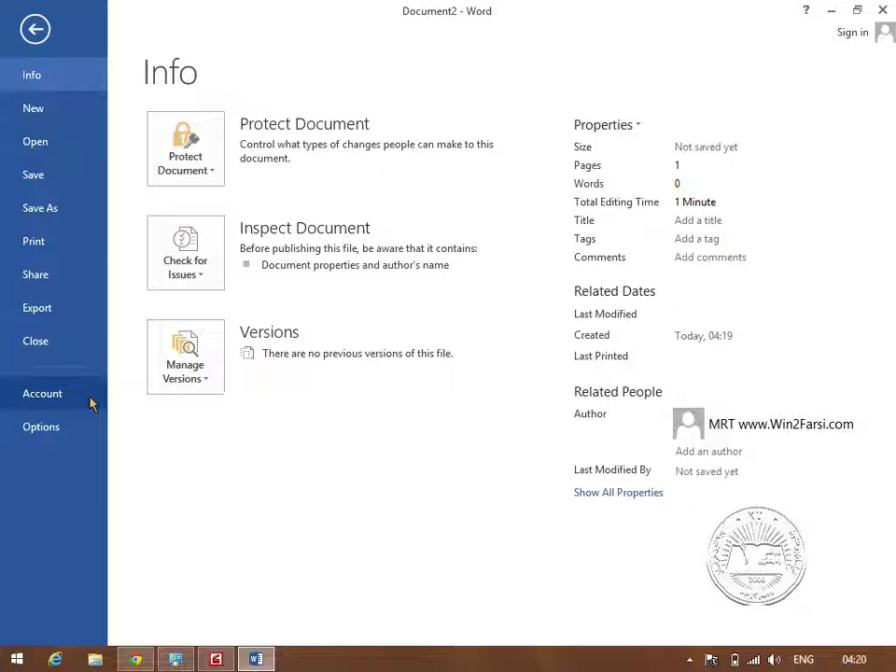
pyautogui.click(91, 402)
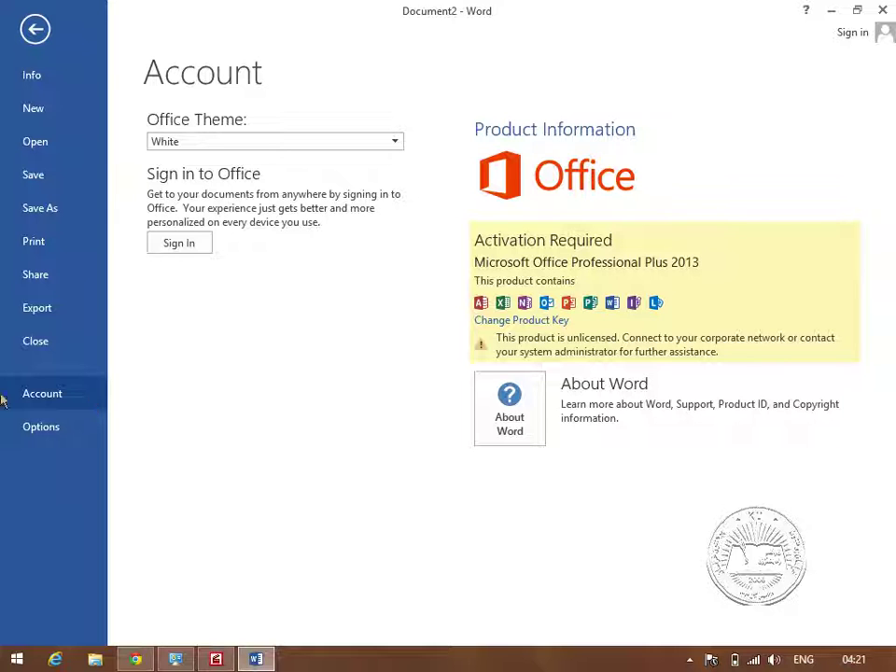
pyautogui.click(194, 246)
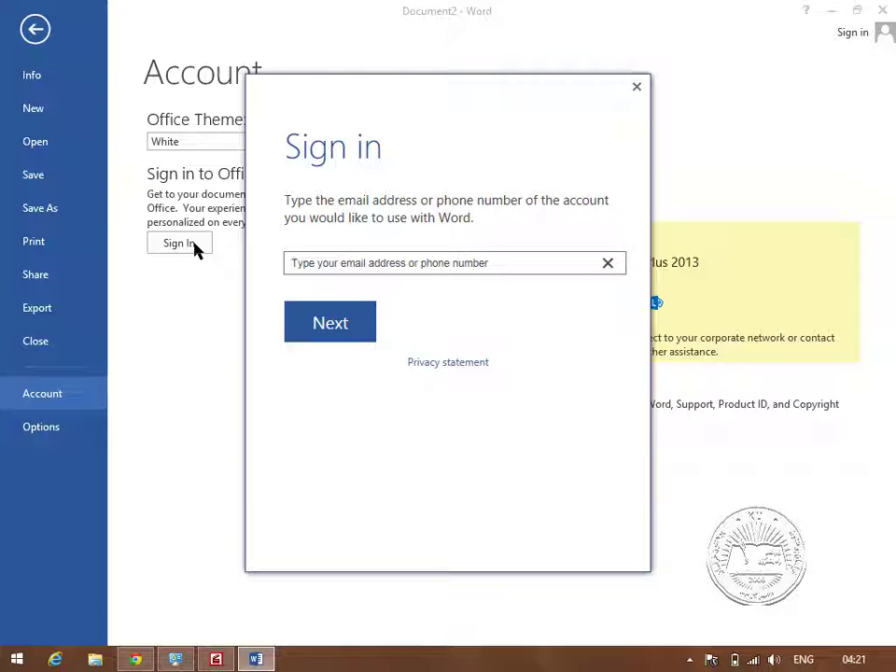
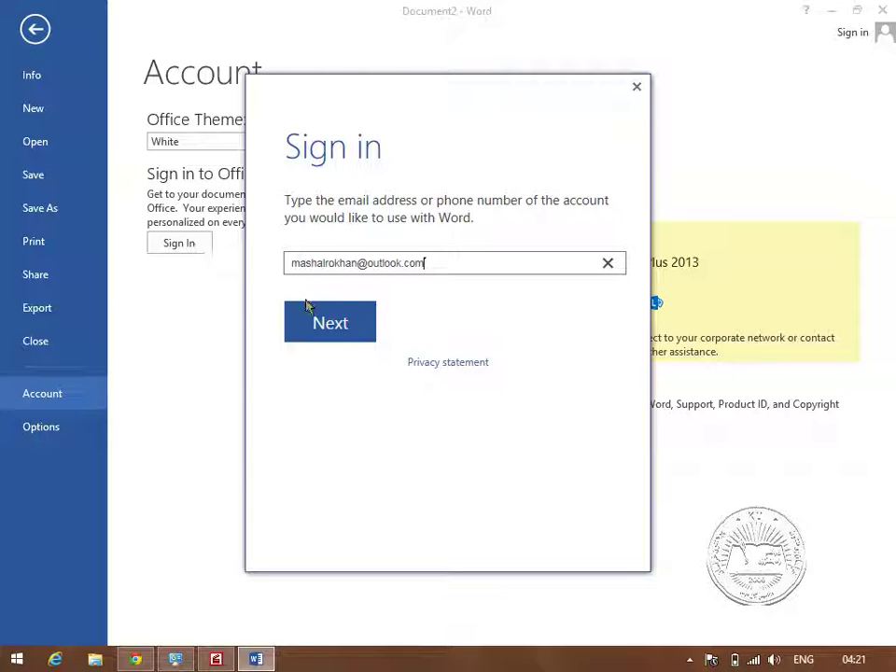
# - Sign in to Office with the Outlook account e-mail and its password
pyautogui.click(339, 325)
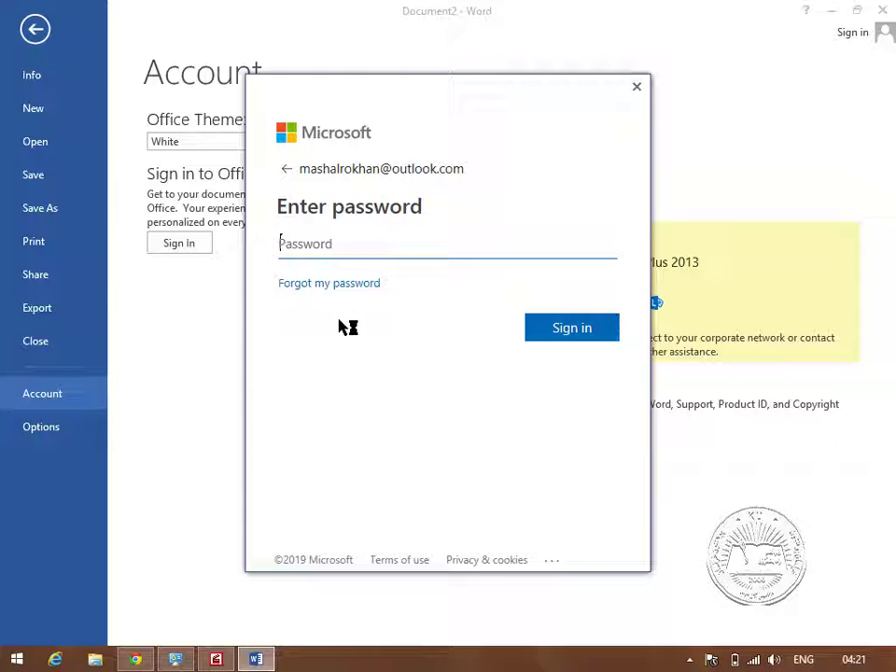
pyautogui.write('***********')
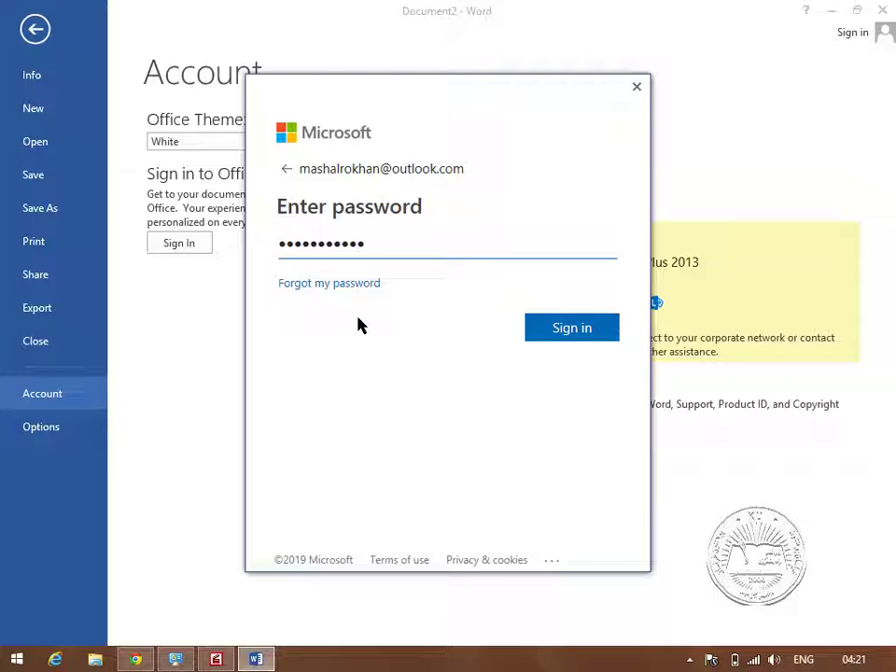
pyautogui.click(567, 336)
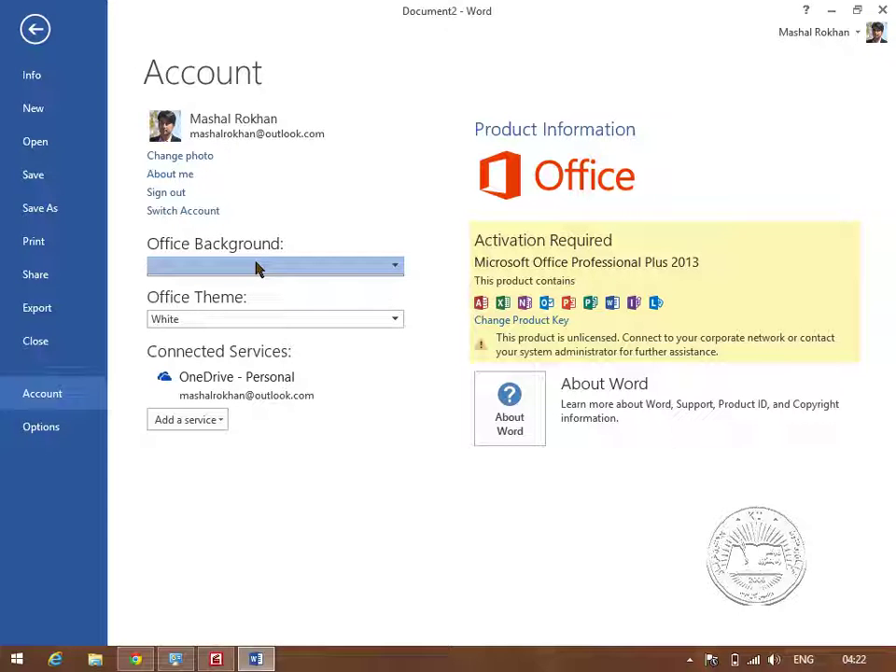
# - Choose the Calligraphy background, then try White and Light Gray before settling on the Dark Gray theme
pyautogui.click(343, 270)
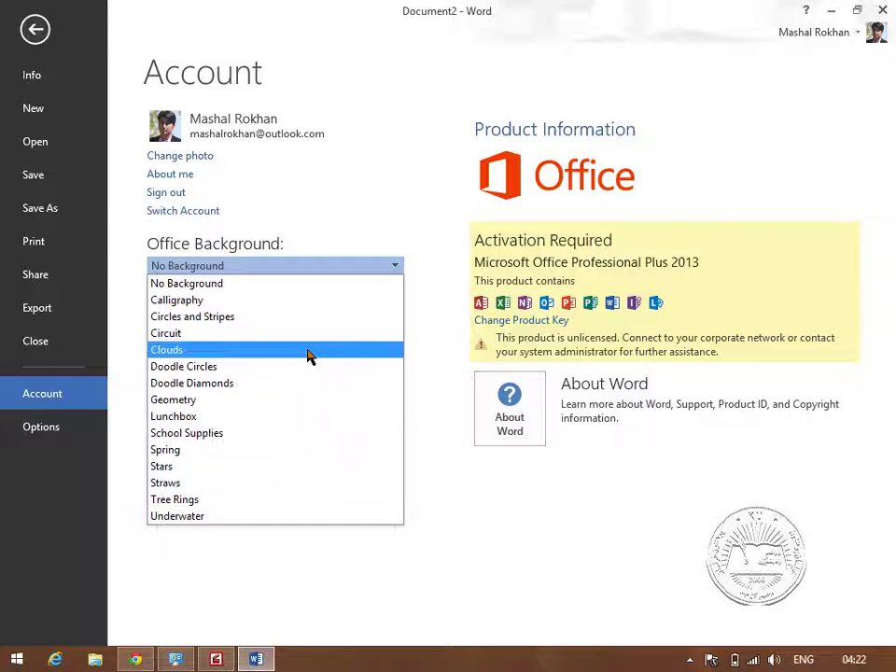
pyautogui.click(300, 300)
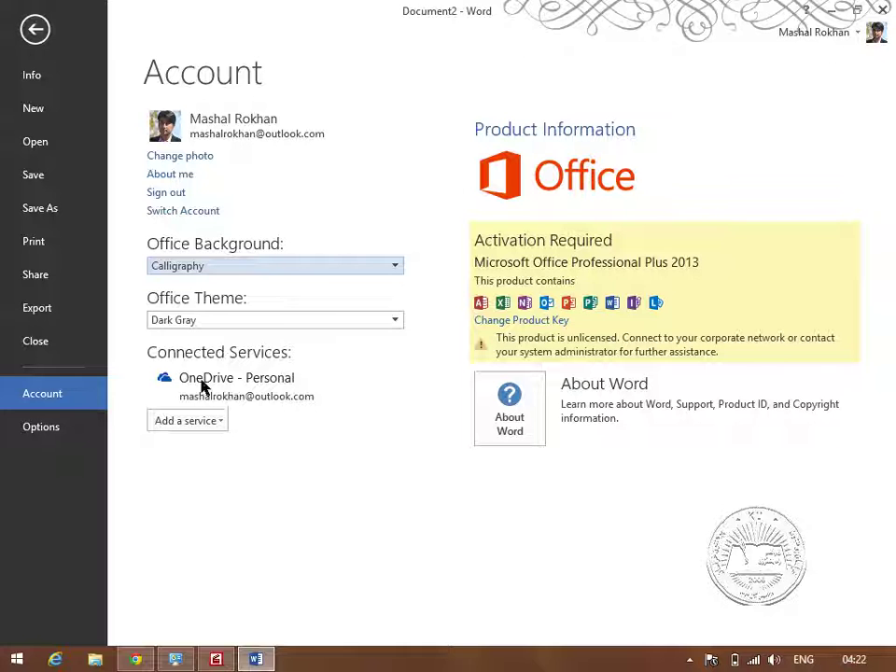
pyautogui.click(273, 322)
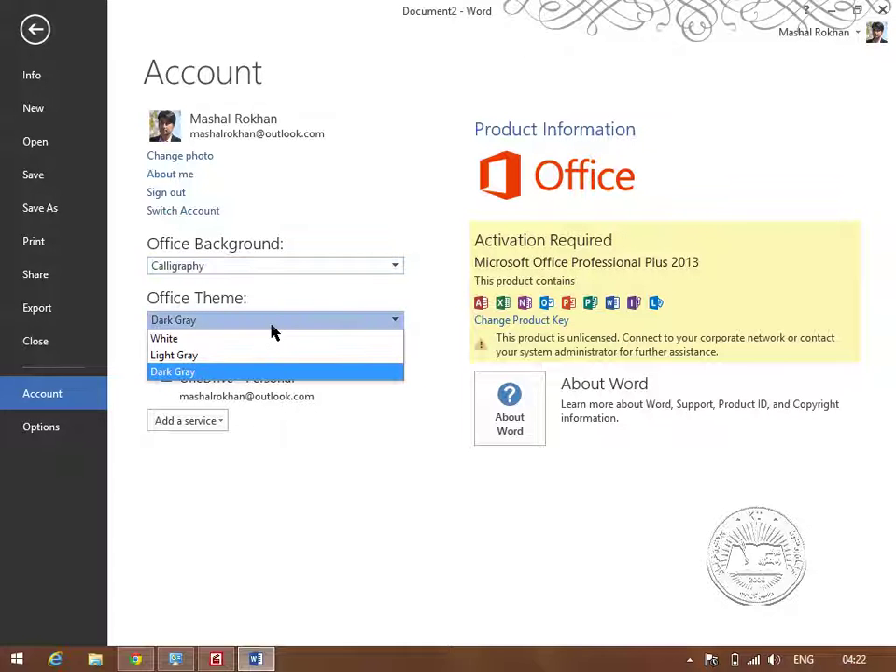
pyautogui.click(273, 338)
pyautogui.click(272, 322)
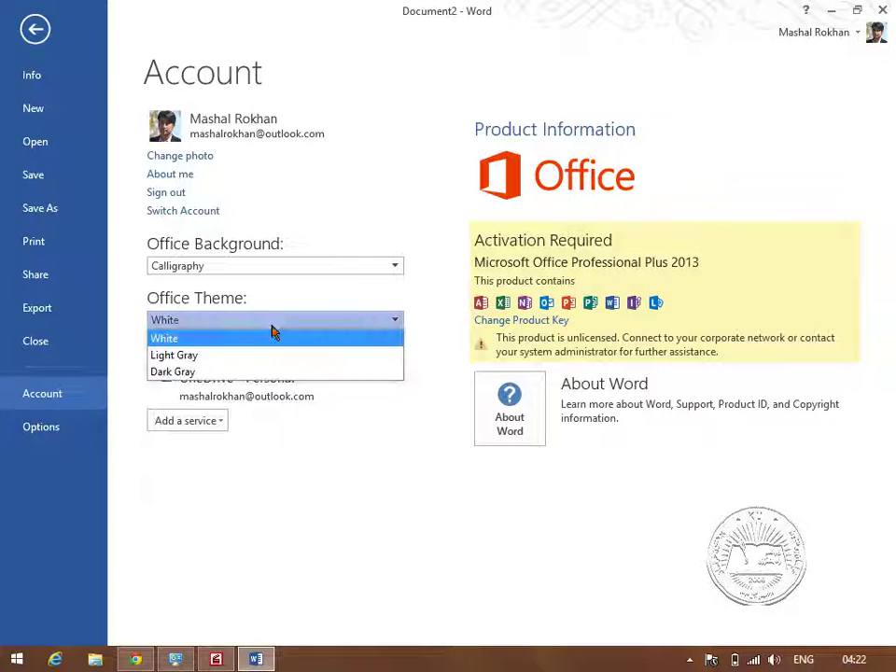
pyautogui.click(270, 357)
pyautogui.click(263, 323)
pyautogui.click(270, 370)
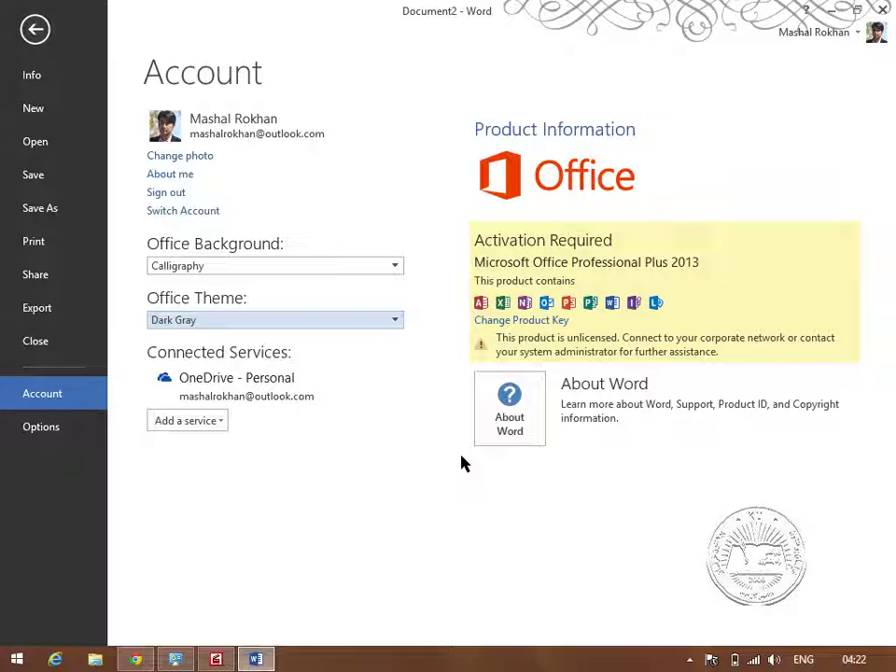